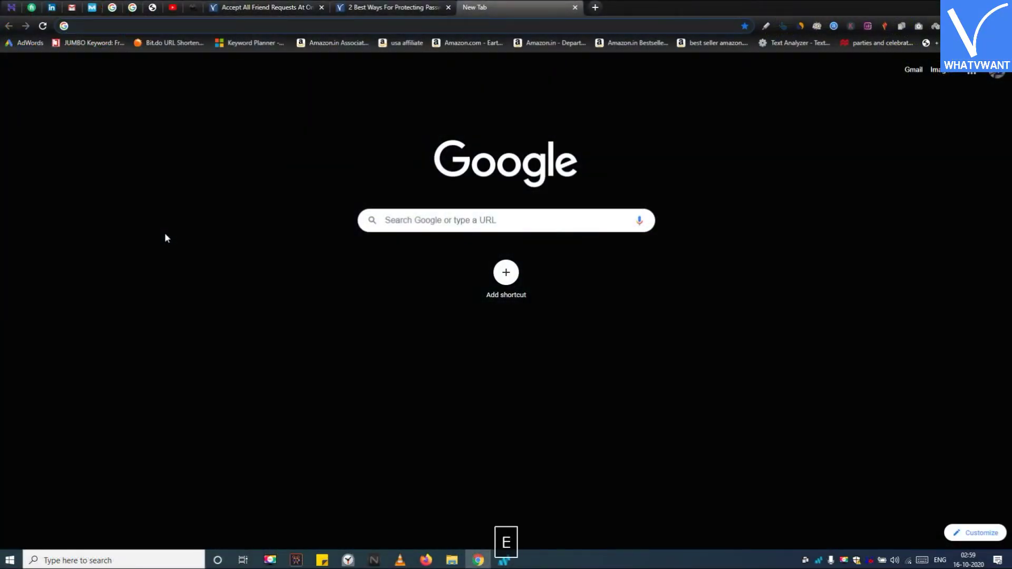
# Search Google for 'chrome extensions' and go to the Chrome Web Store extensions page.
pyautogui.click(223, 26)
pyautogui.write('chrome extensions')
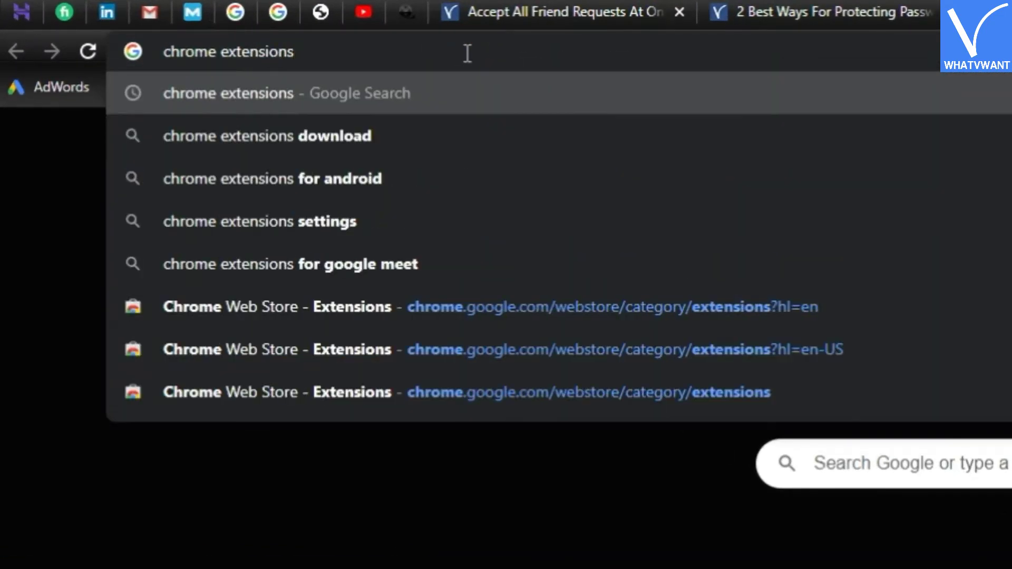
pyautogui.press('Return')
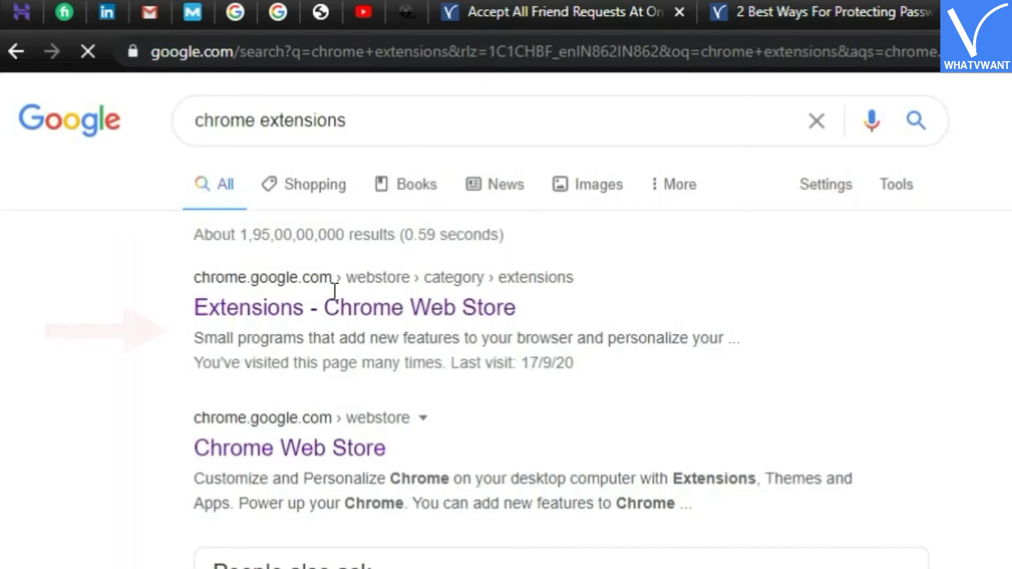
pyautogui.click(331, 316)
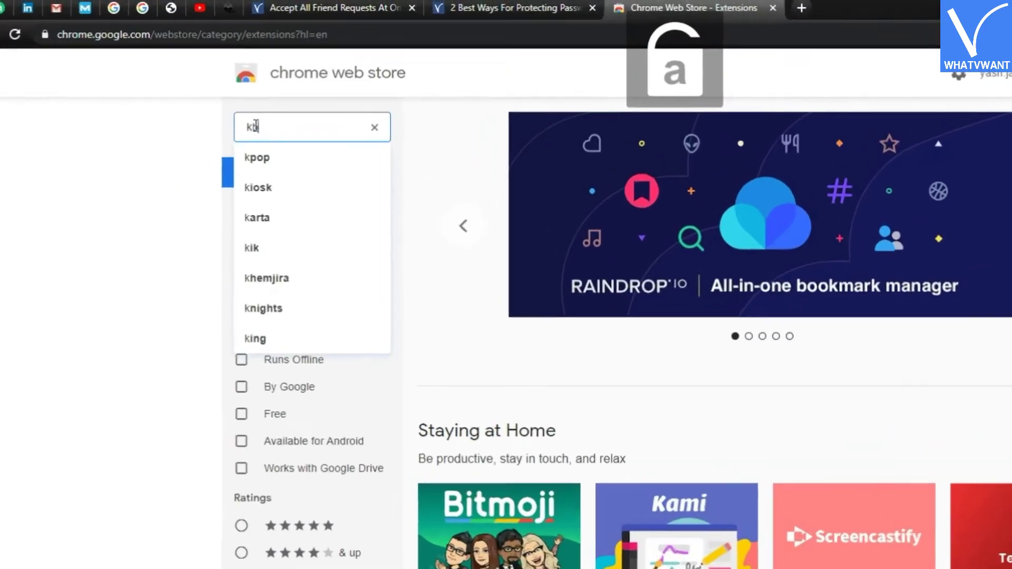
pyautogui.write('kb2a tool')
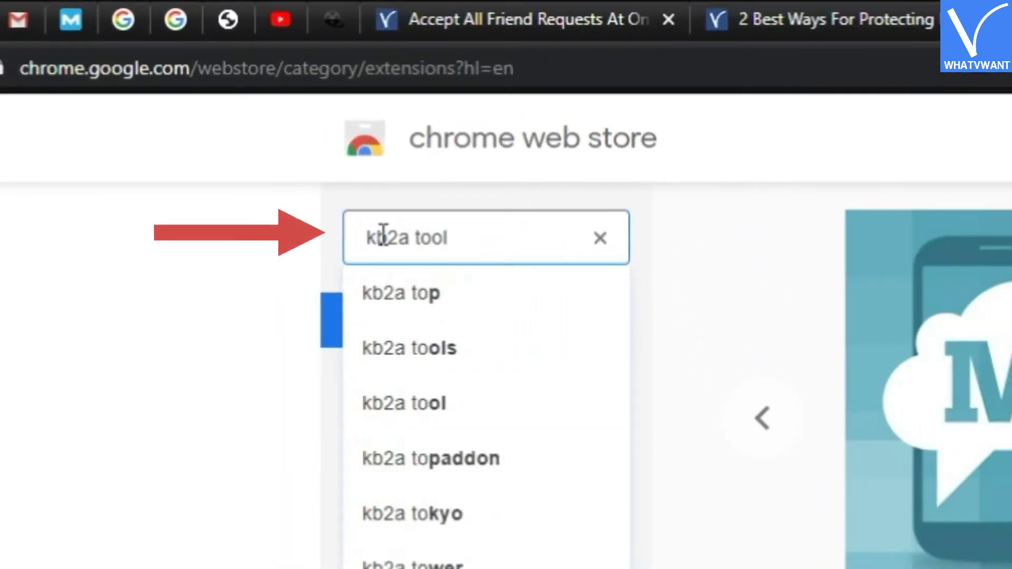
pyautogui.write(' - tool for face')
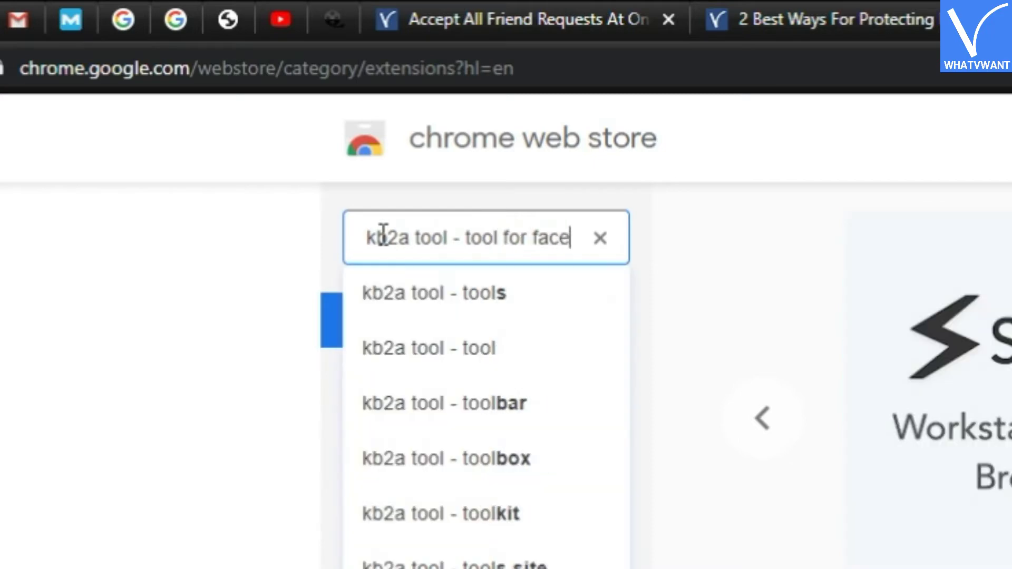
pyautogui.write('book')
# Search the store for 'kb2a tool - tool for facebook' and open its details page.
pyautogui.press('Return')
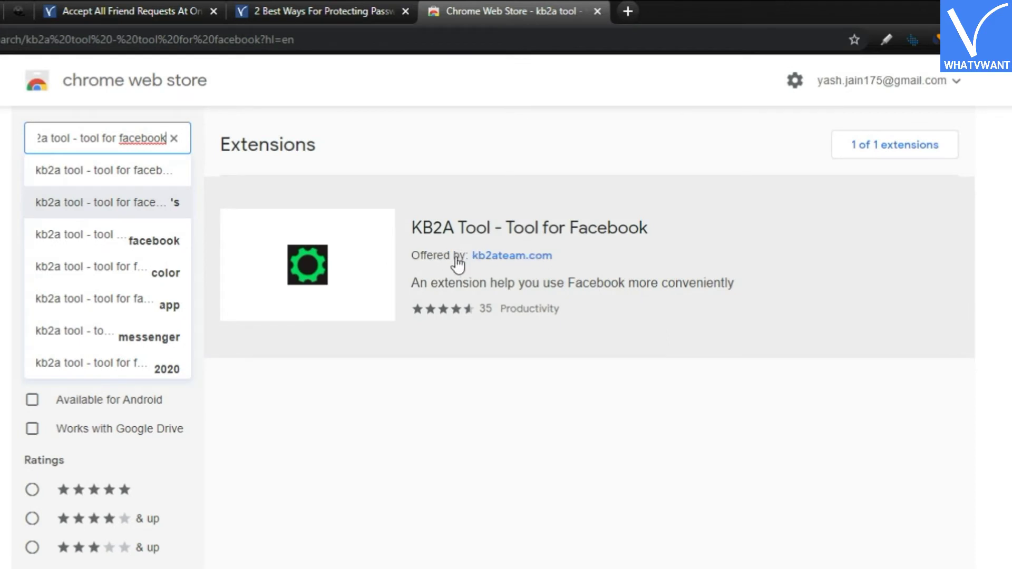
pyautogui.click(545, 224)
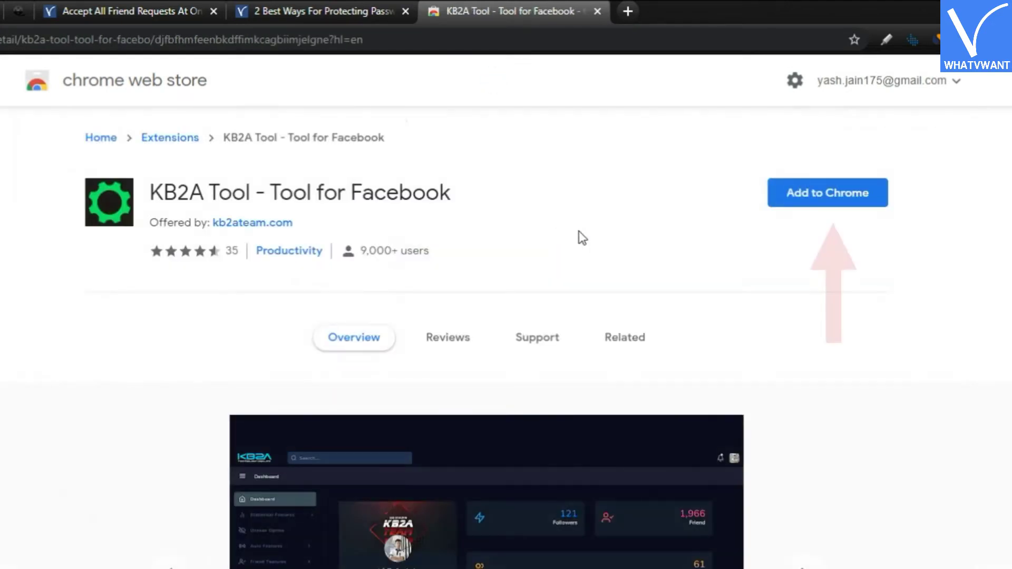
pyautogui.click(859, 205)
# Confirm Add extension for KB2A Tool, then open a new browser tab.
pyautogui.click(507, 245)
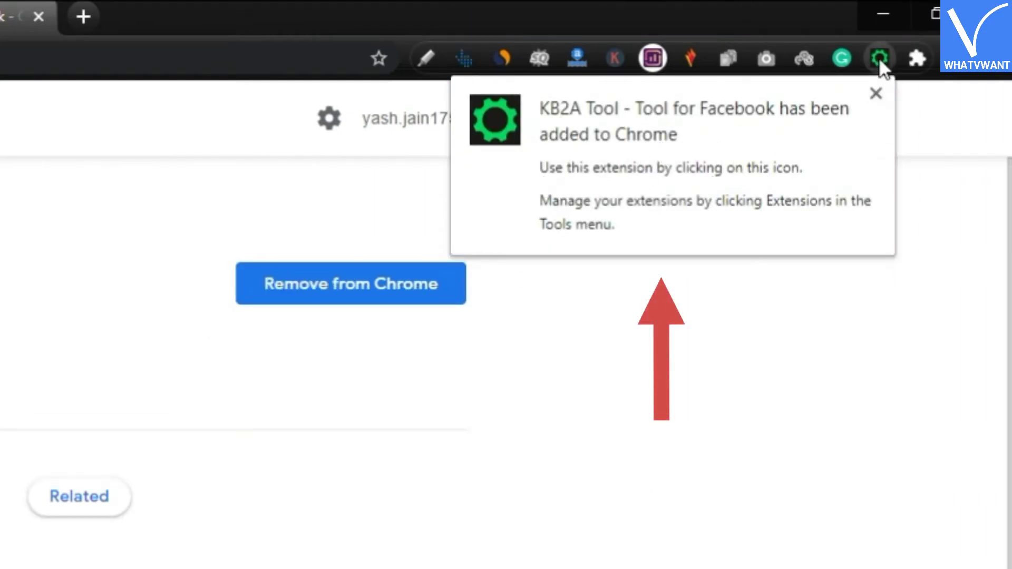
pyautogui.hotkey('ctrl', 't')
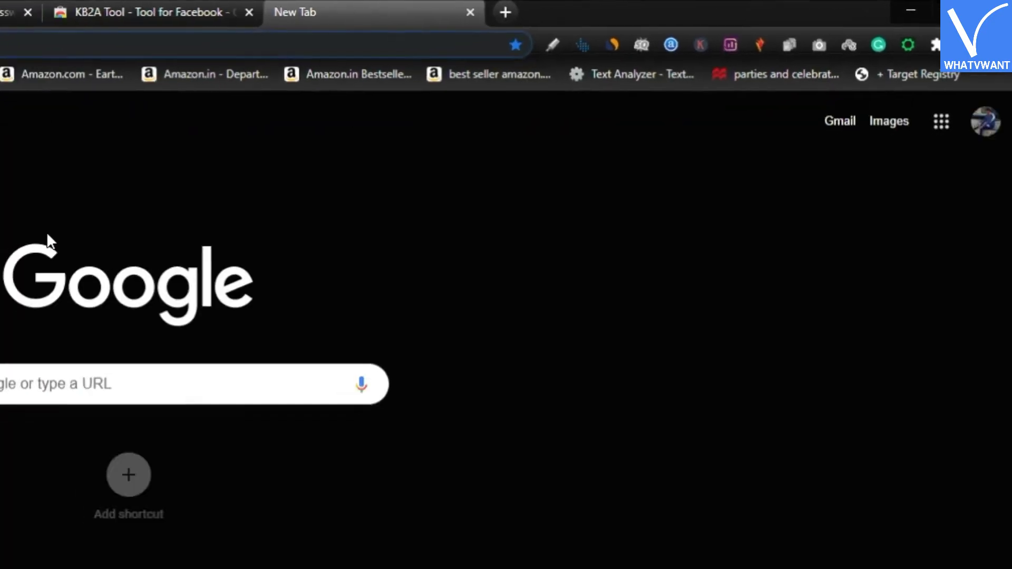
pyautogui.write('facebook.com')
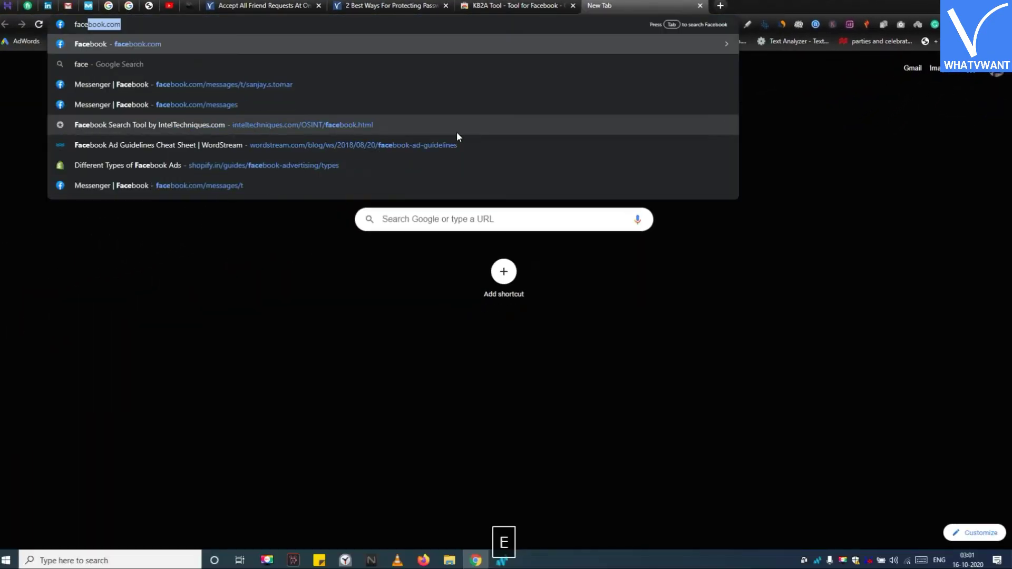
# Go to facebook.com and open the Friends page showing six pending requests.
pyautogui.press('Return')
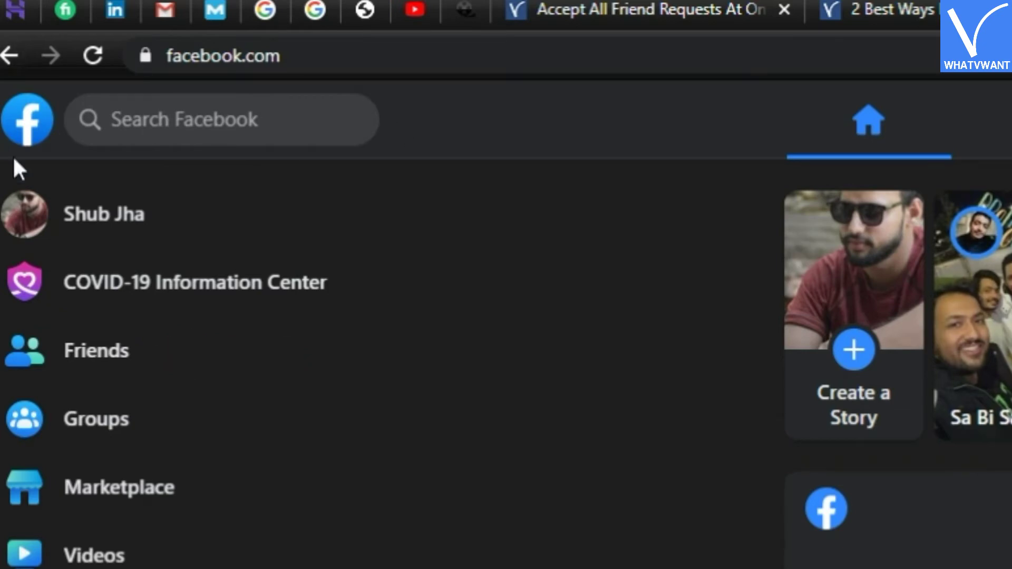
pyautogui.click(136, 356)
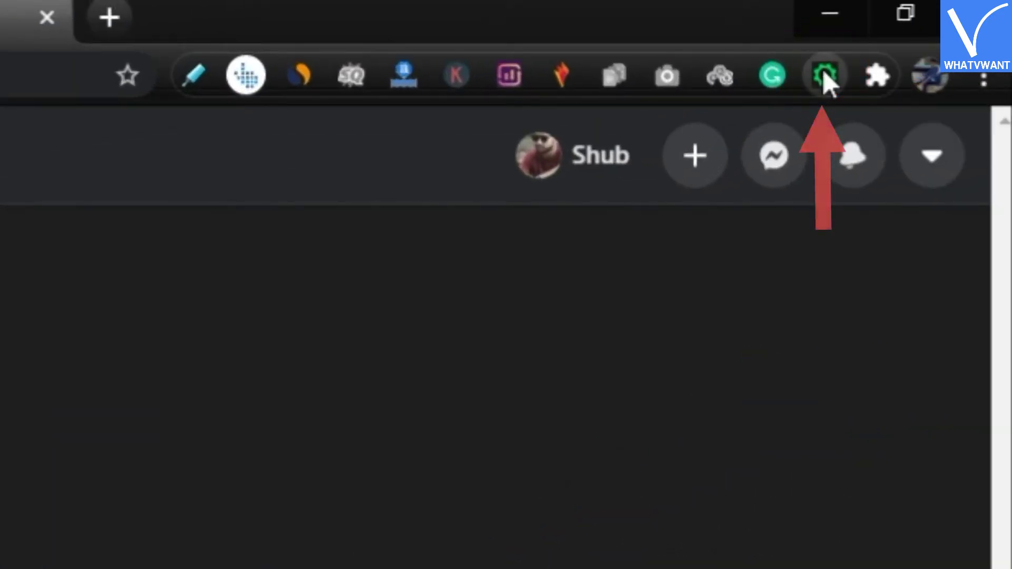
pyautogui.click(825, 75)
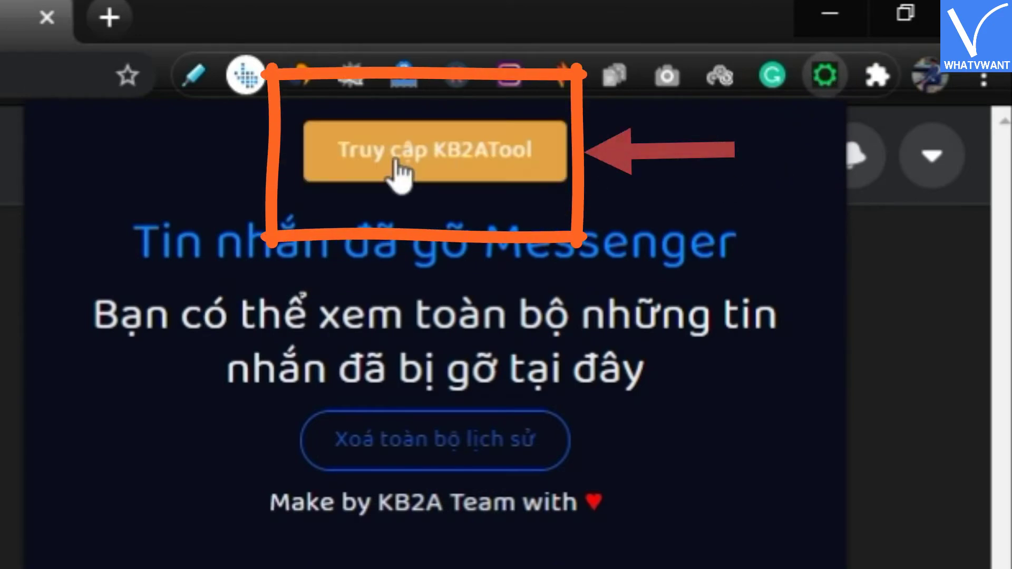
# Launch the KB2A Tool dashboard via the orange 'Truy cập KB2ATool' button.
pyautogui.click(435, 150)
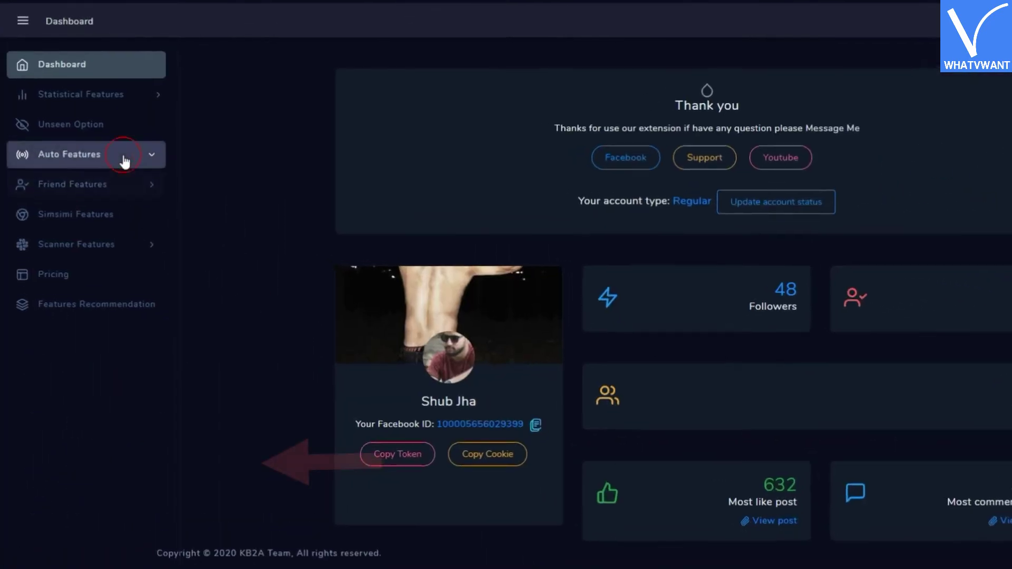
# Use Friend Features > Accept All Friend Requests to accept all six requests.
pyautogui.click(124, 159)
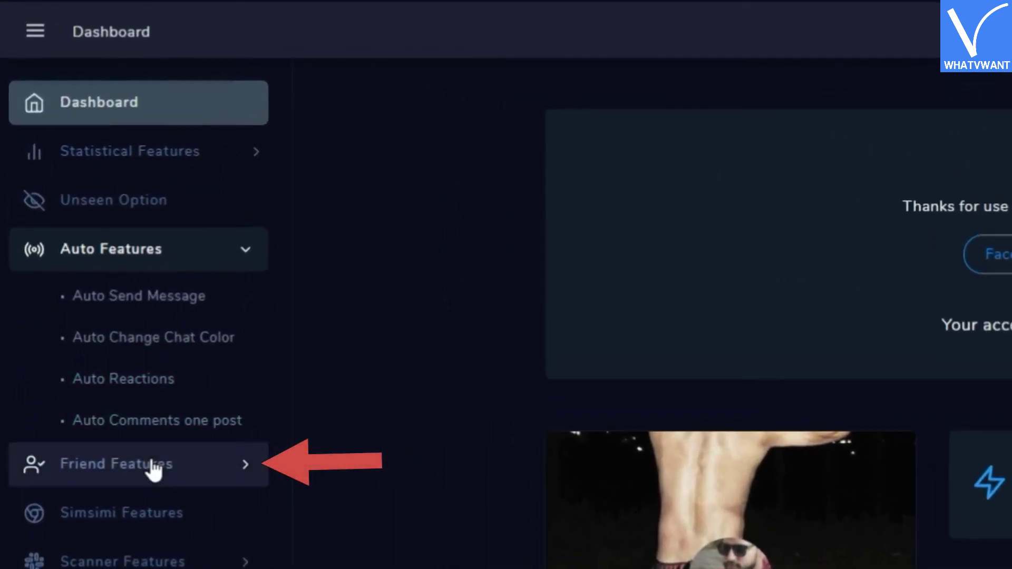
pyautogui.click(145, 441)
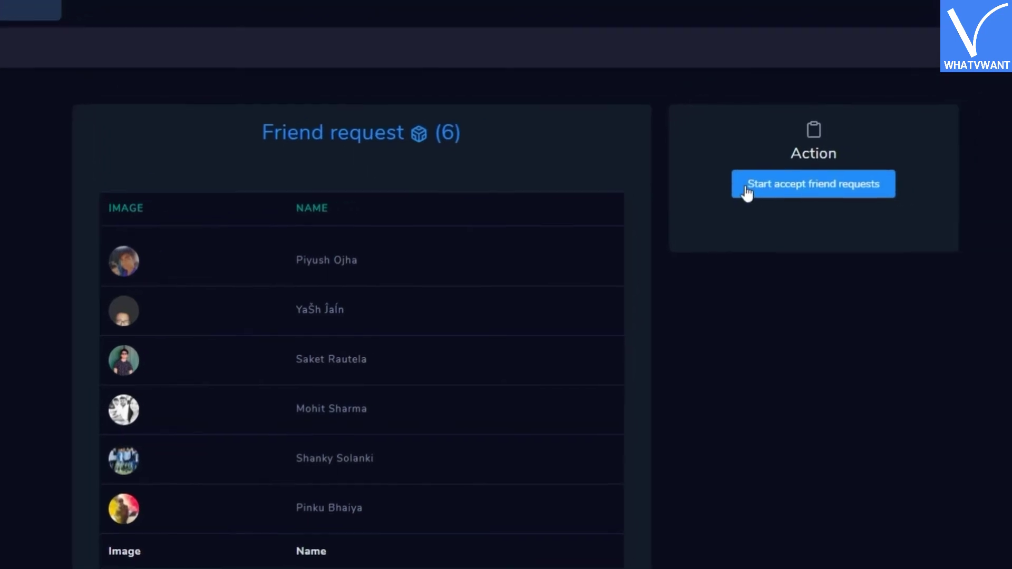
pyautogui.click(647, 238)
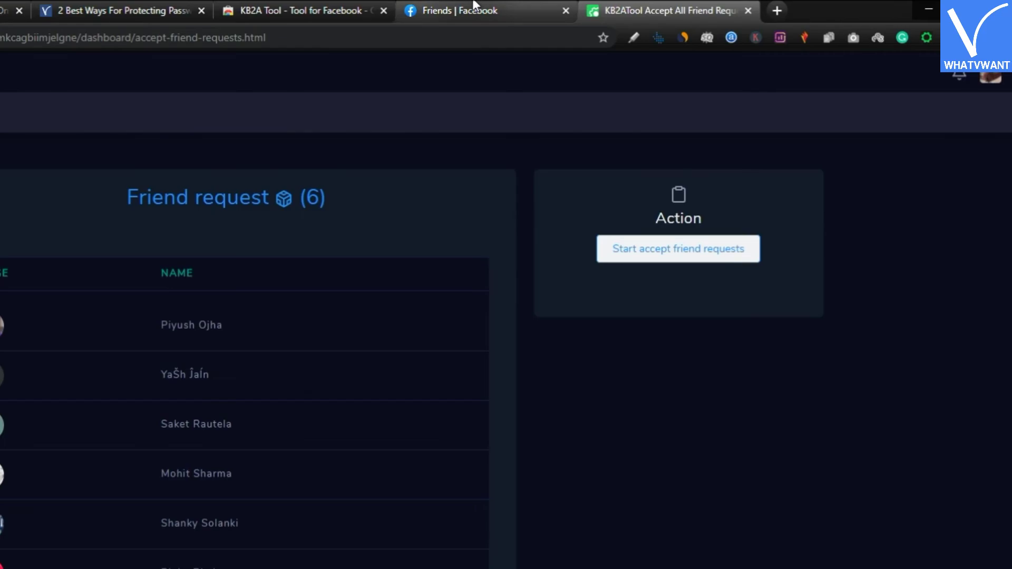
# Refresh the Friends | Facebook tab to confirm no requests remain.
pyautogui.click(554, 5)
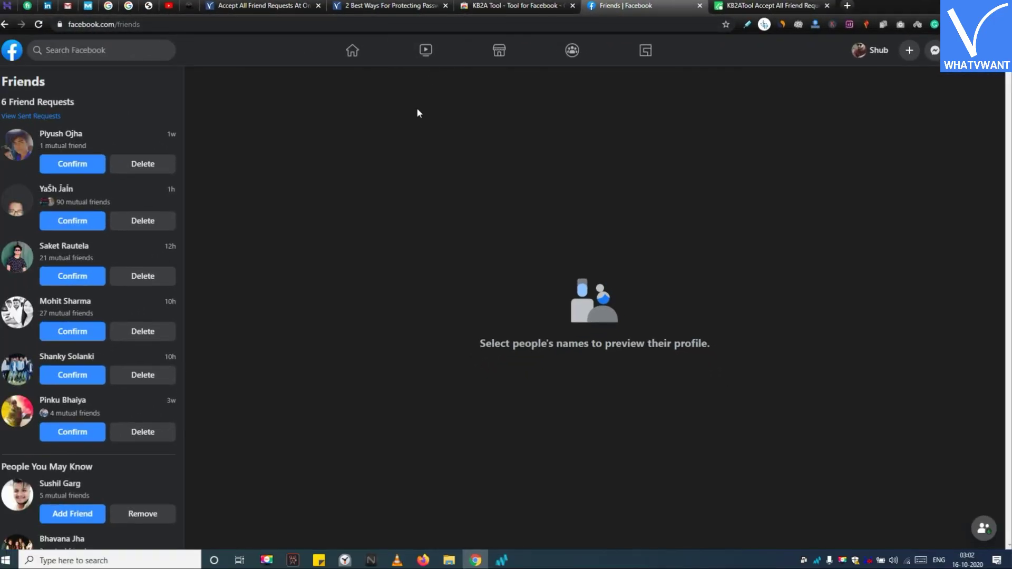
pyautogui.press('F5')
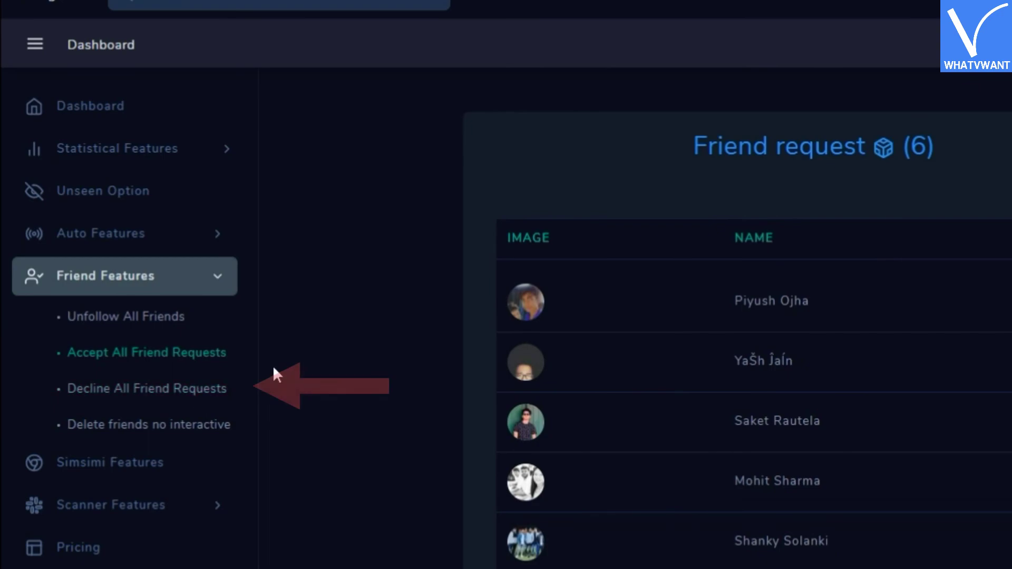
# Open a friend-request option under Friend Features in the dashboard sidebar.
pyautogui.click(213, 391)
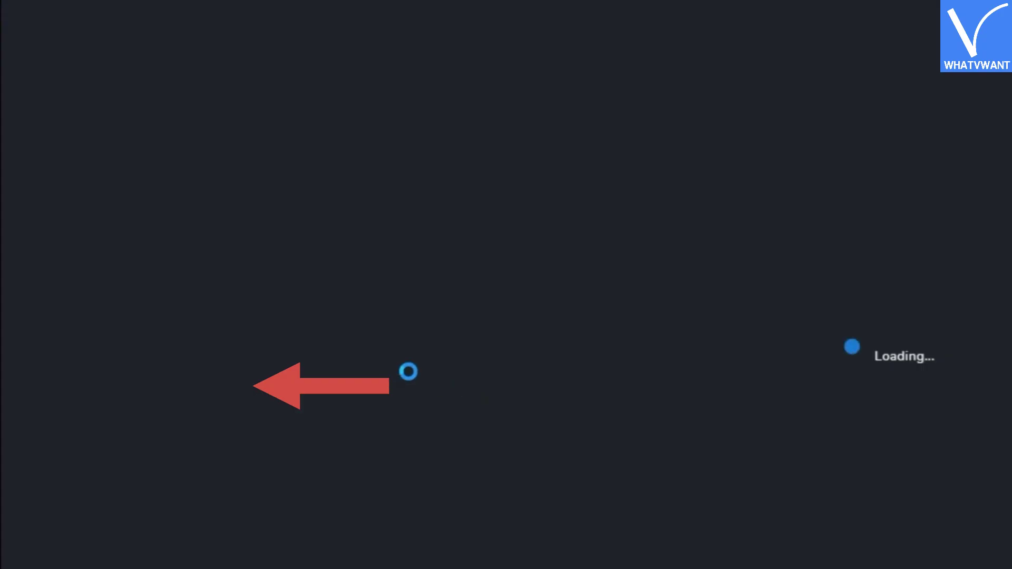